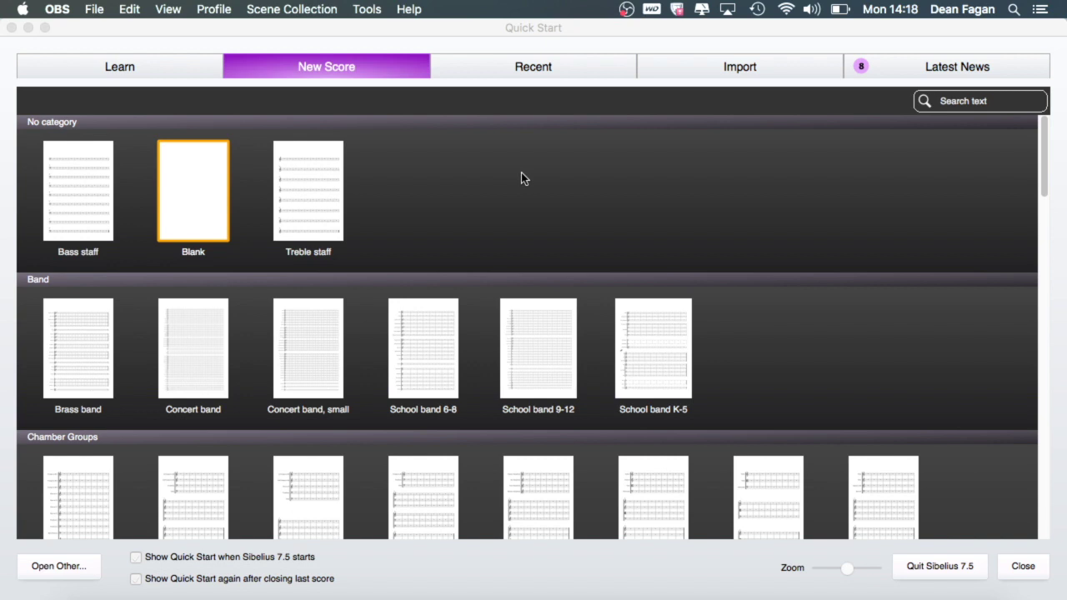
# Go down to Solo Instruments in the template list and pick the Piano template
pyautogui.scroll(-3, 554, 300)
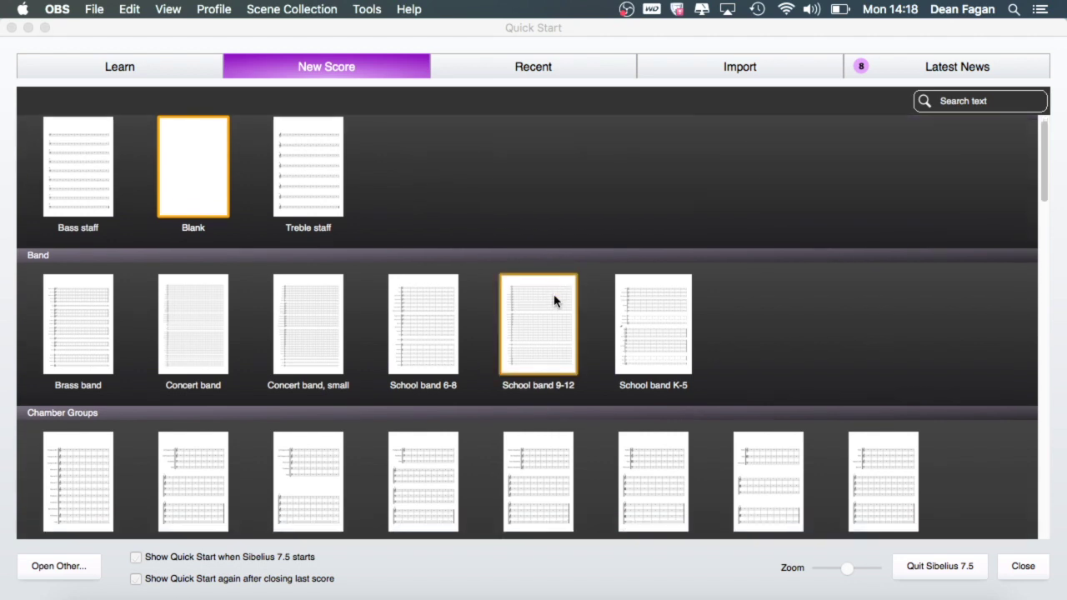
pyautogui.scroll(-4, 604, 375)
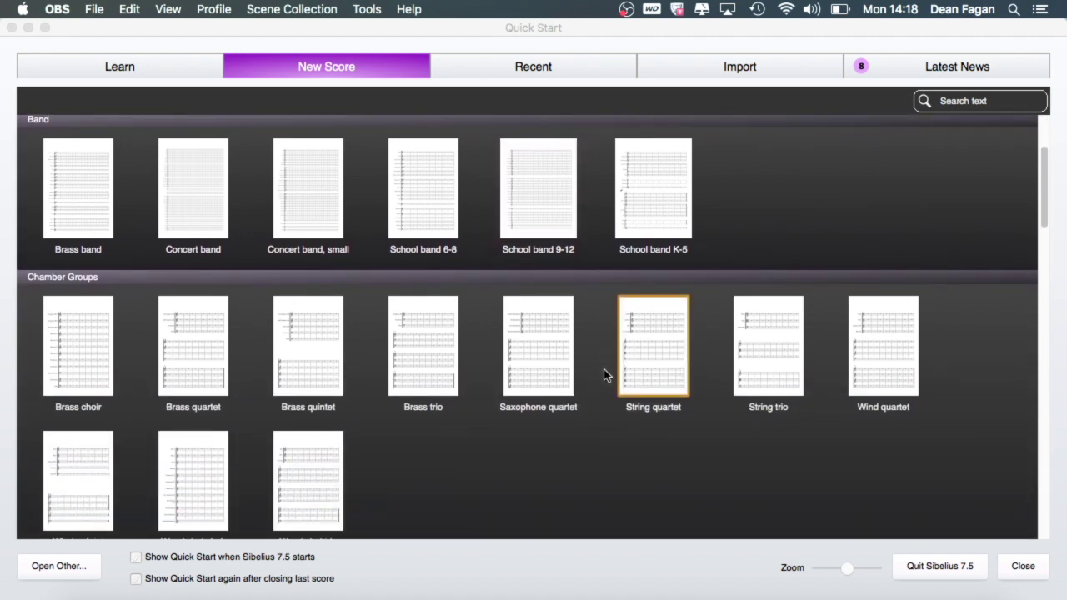
pyautogui.scroll(-10, 601, 430)
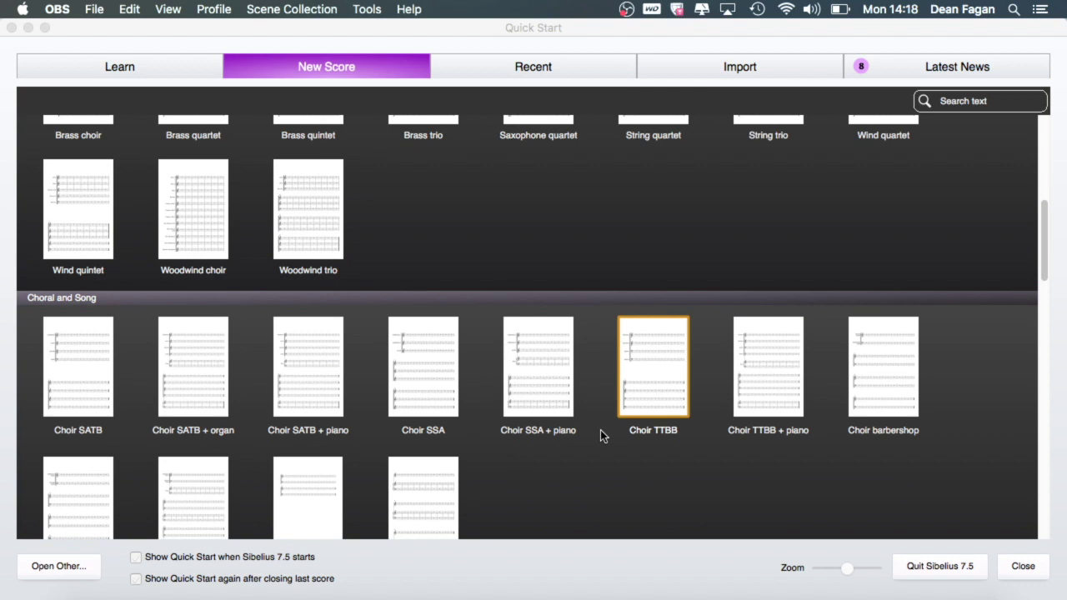
pyautogui.scroll(-2, 601, 431)
pyautogui.scroll(-5, 594, 380)
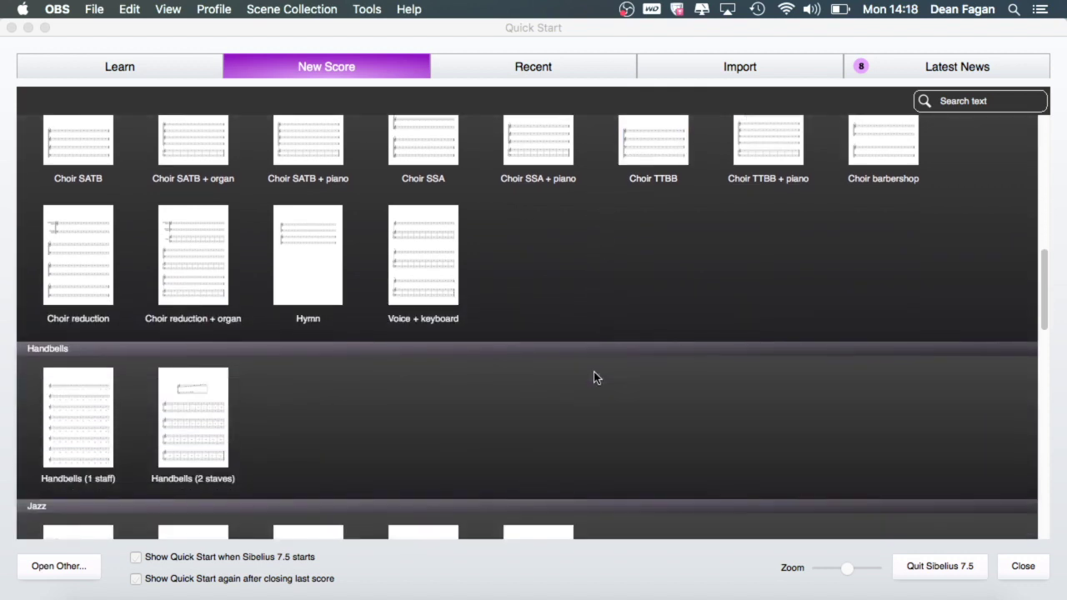
pyautogui.scroll(-5, 594, 377)
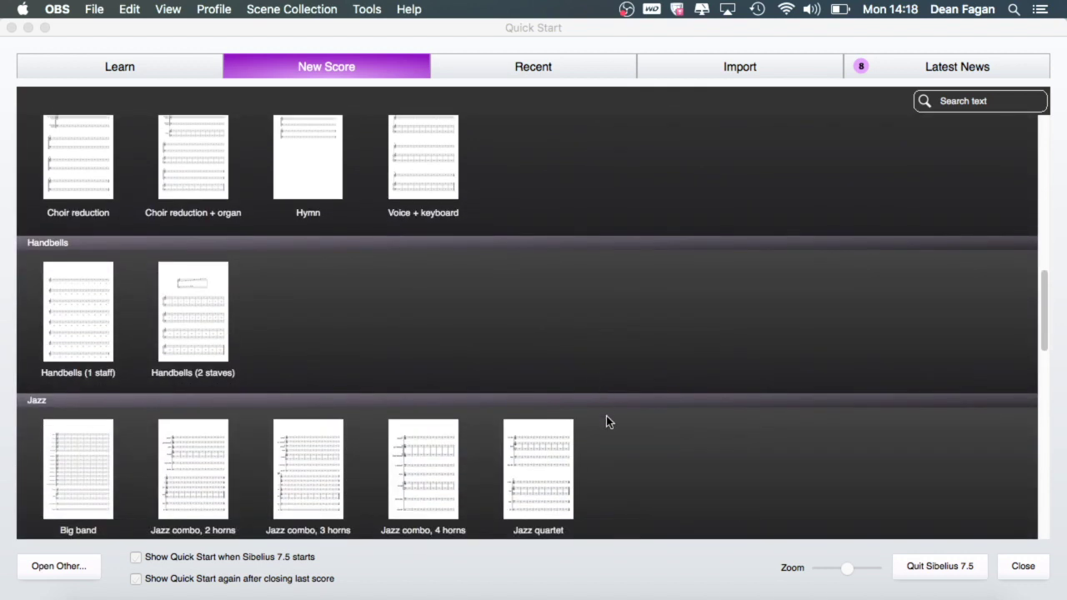
pyautogui.scroll(-15, 606, 416)
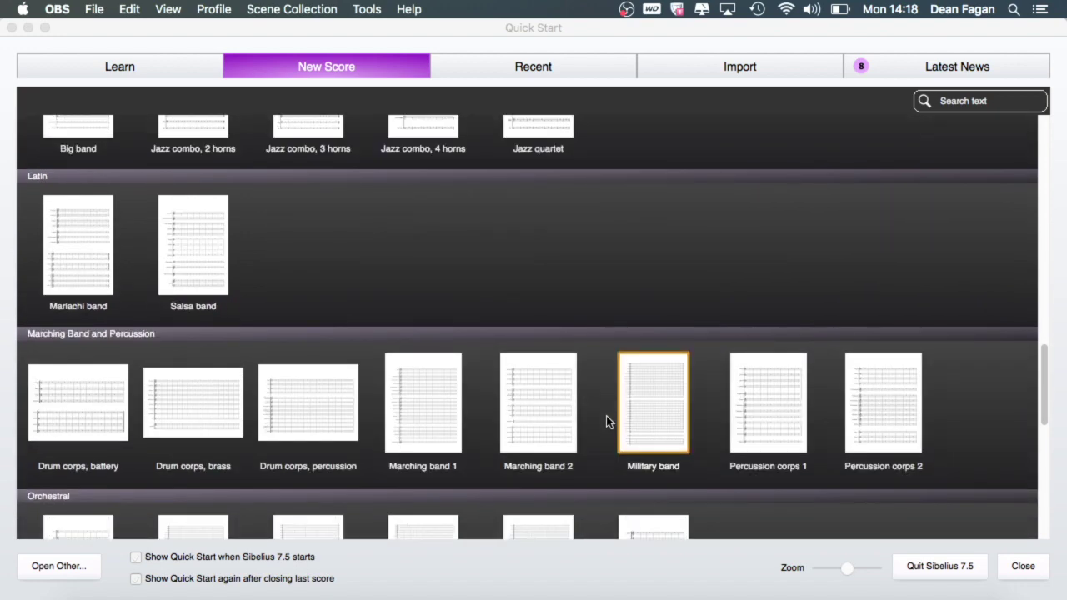
pyautogui.scroll(-15, 697, 234)
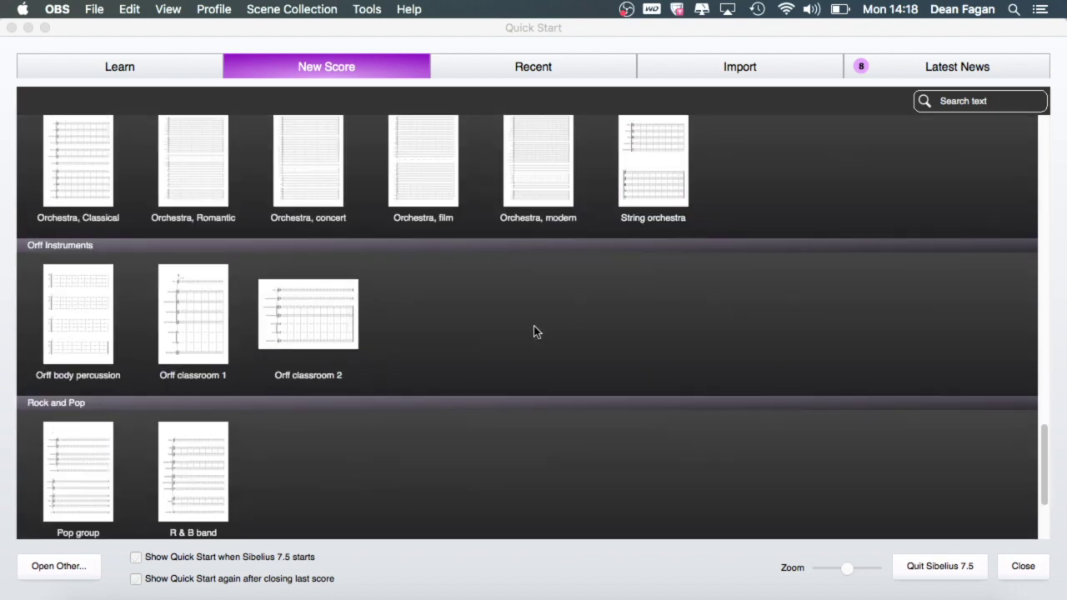
pyautogui.scroll(-7, 536, 331)
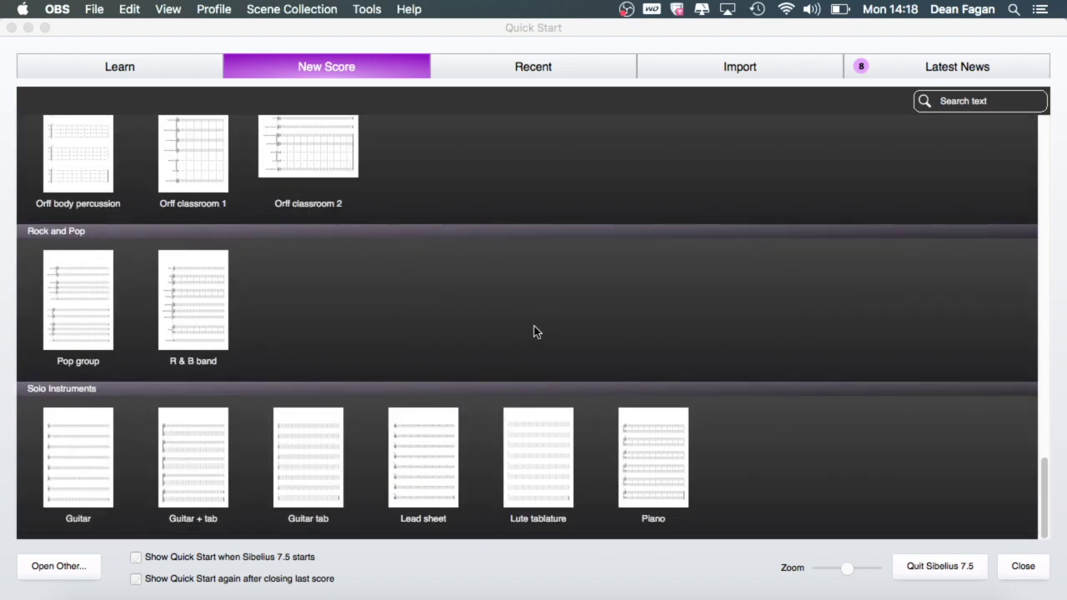
pyautogui.click(644, 470)
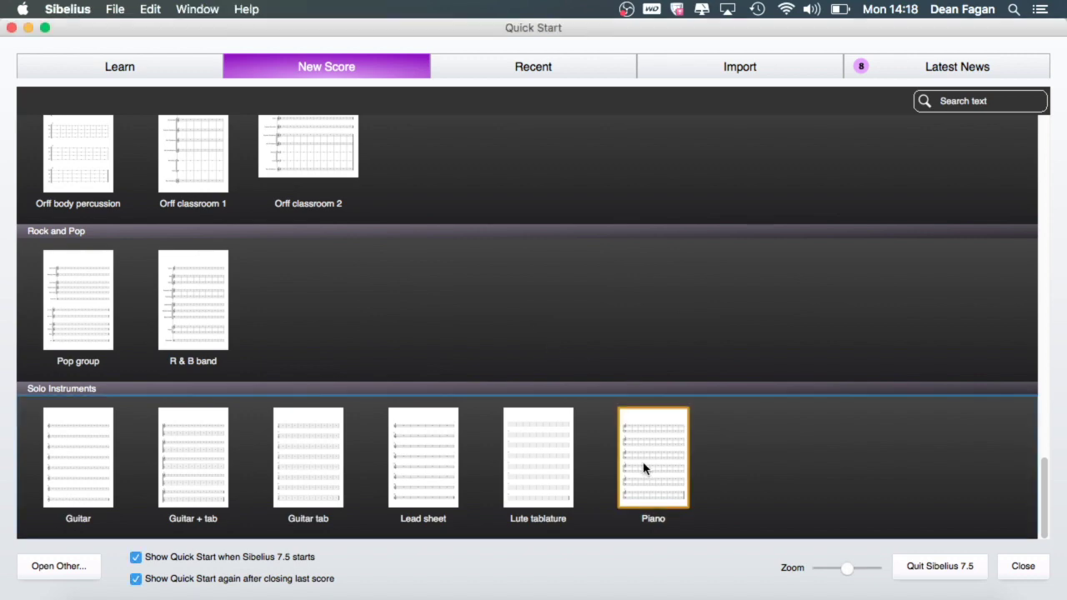
# Set the piano score's tempo marking to Andante and dismiss the security alert
pyautogui.doubleClick(644, 470)
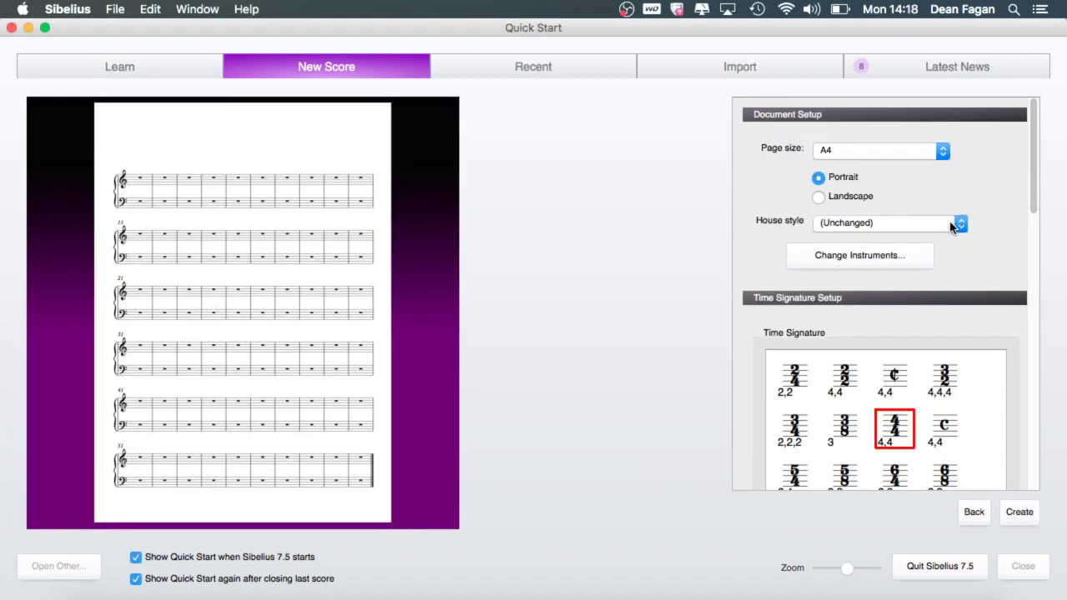
pyautogui.scroll(-6, 923, 357)
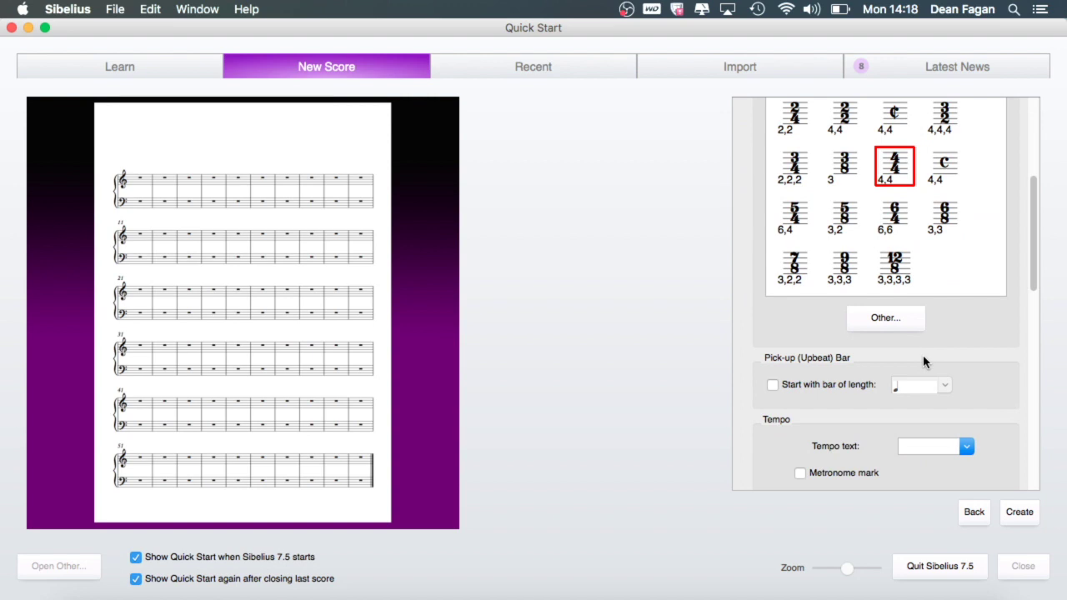
pyautogui.scroll(-3, 923, 355)
pyautogui.click(966, 333)
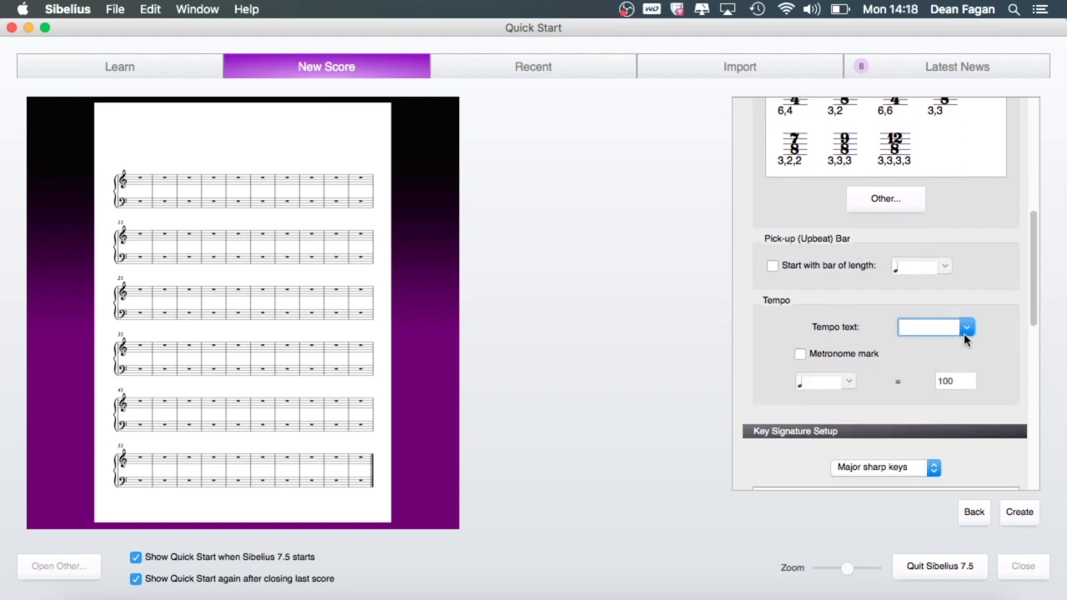
pyautogui.click(966, 329)
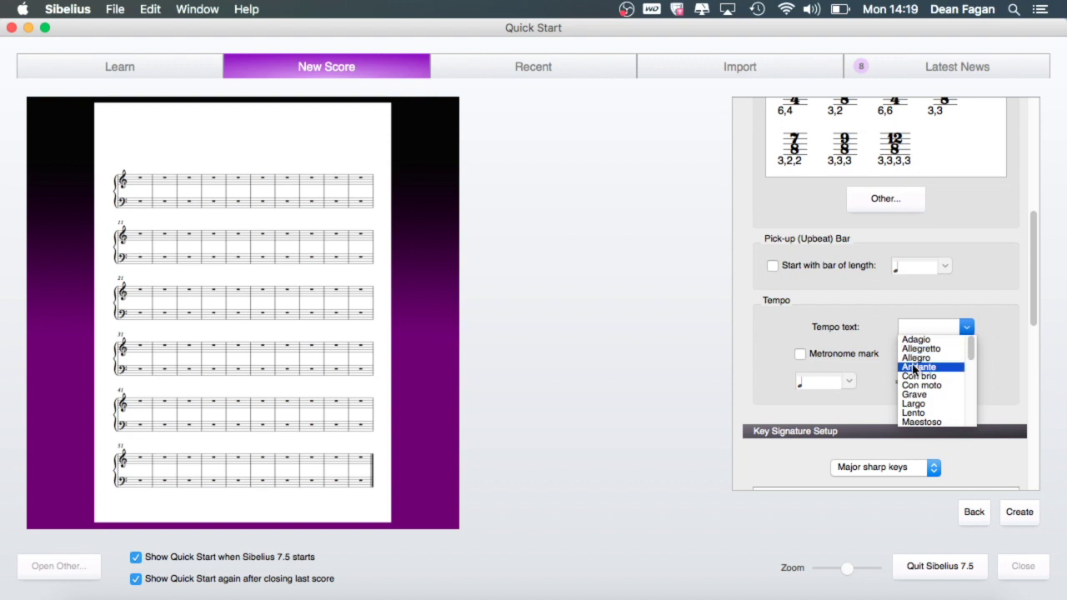
pyautogui.click(915, 368)
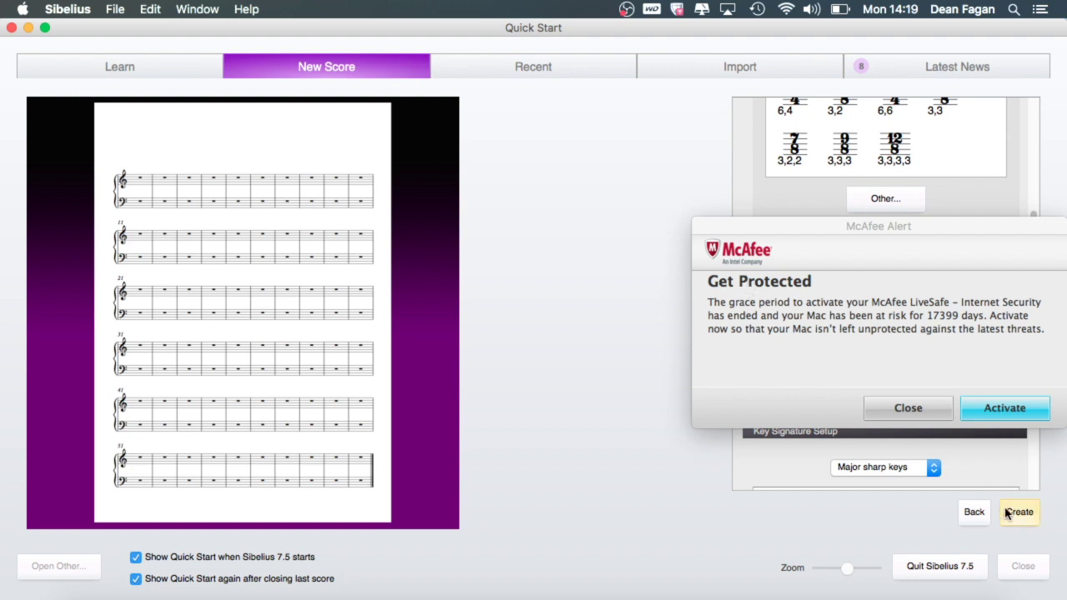
pyautogui.click(909, 408)
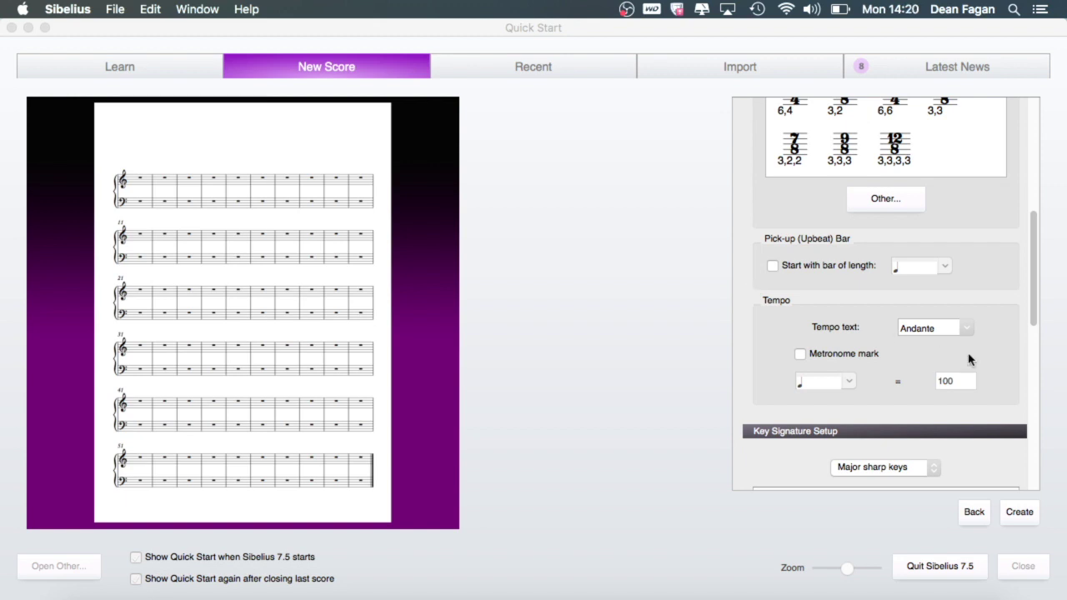
# Choose Open key/Atonal with no key signature and create the 4/4 score
pyautogui.scroll(-5, 988, 361)
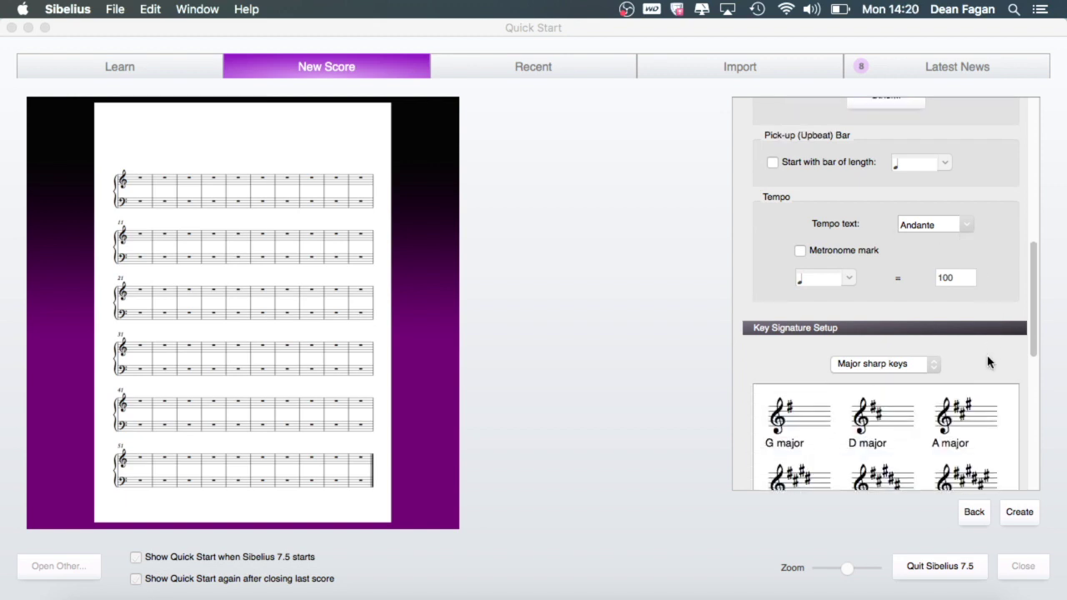
pyautogui.click(927, 313)
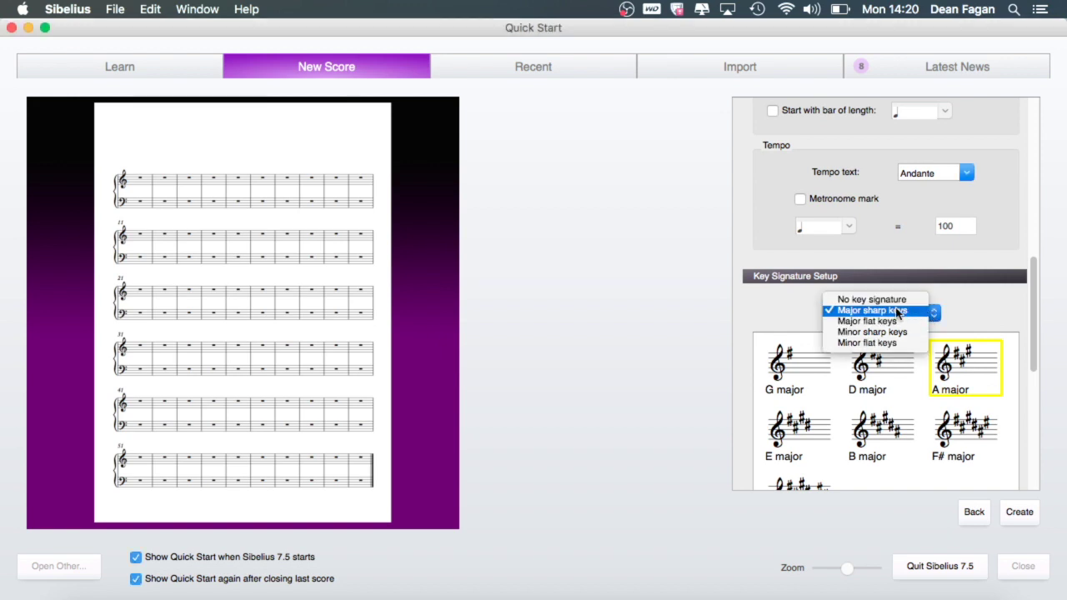
pyautogui.click(876, 298)
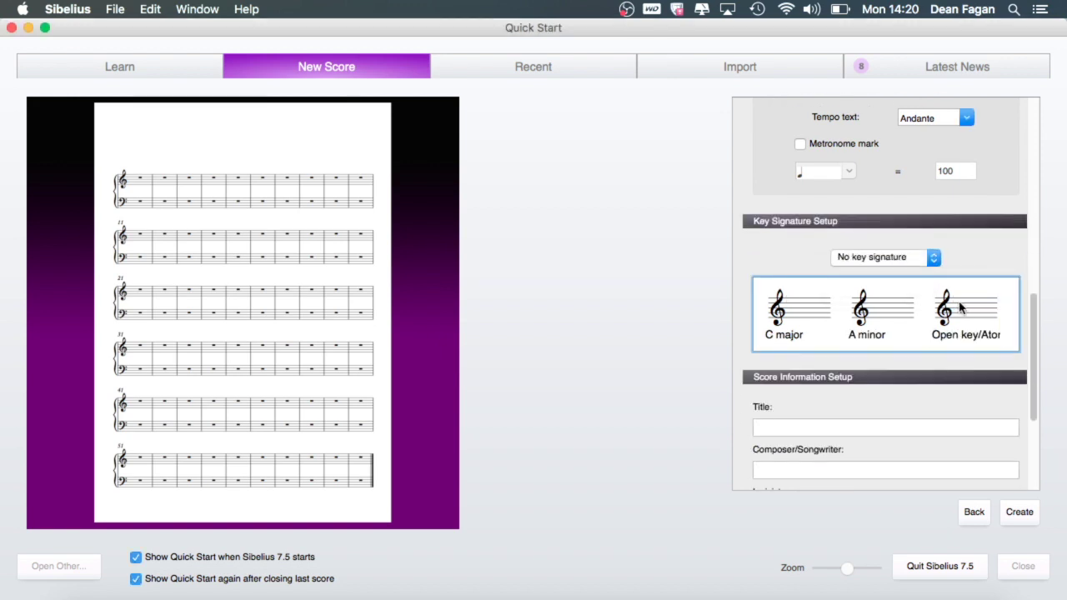
pyautogui.click(963, 309)
pyautogui.scroll(-4, 991, 247)
pyautogui.scroll(-3, 991, 247)
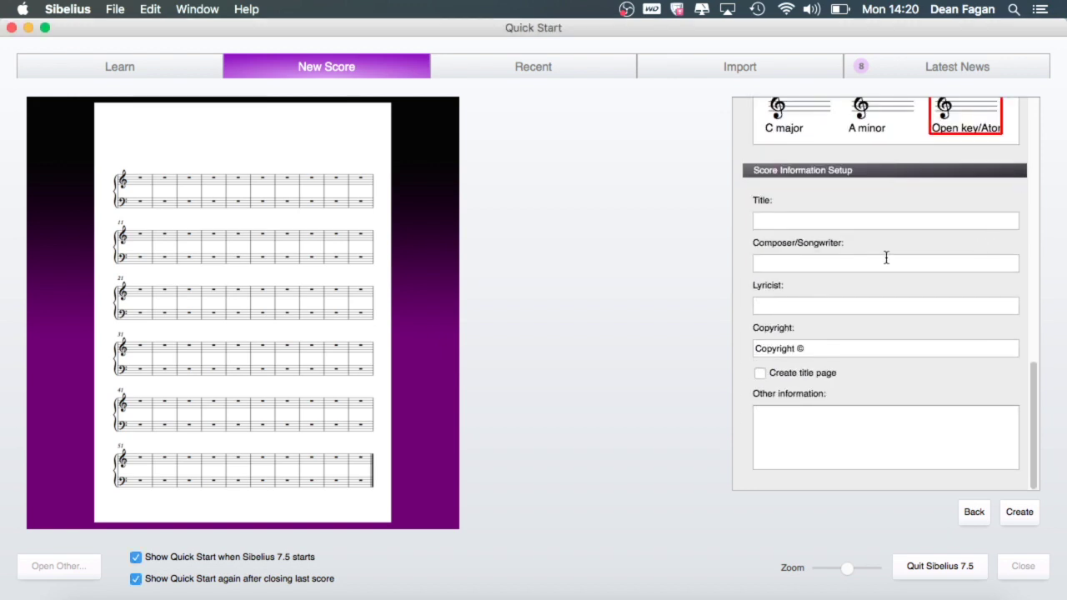
pyautogui.click(1018, 515)
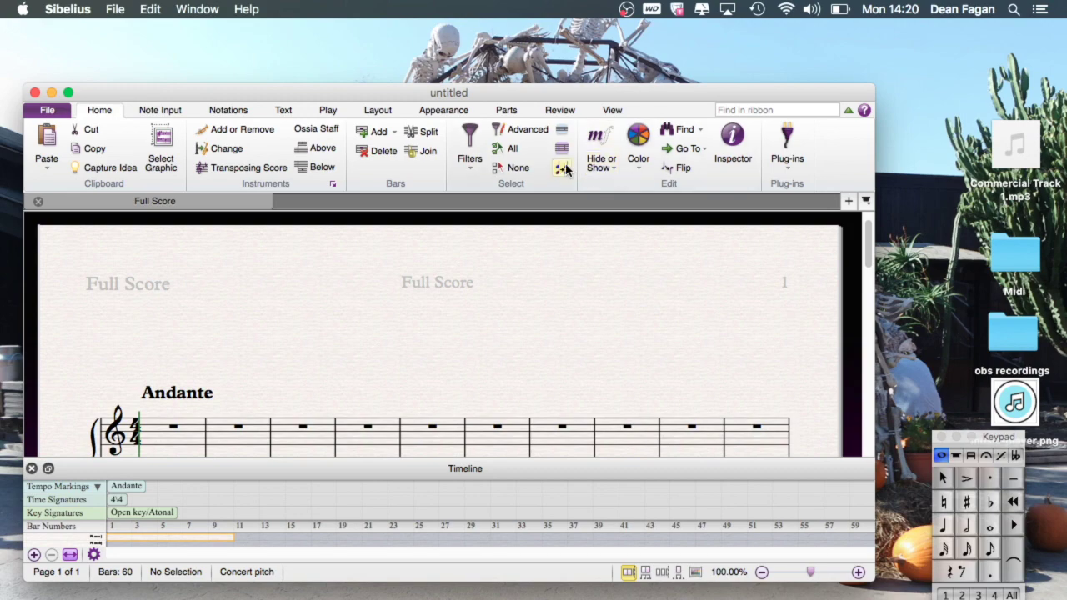
# Maximize the score window, hide the Timeline panel, and select quarter-note length on the Keypad
pyautogui.click(68, 93)
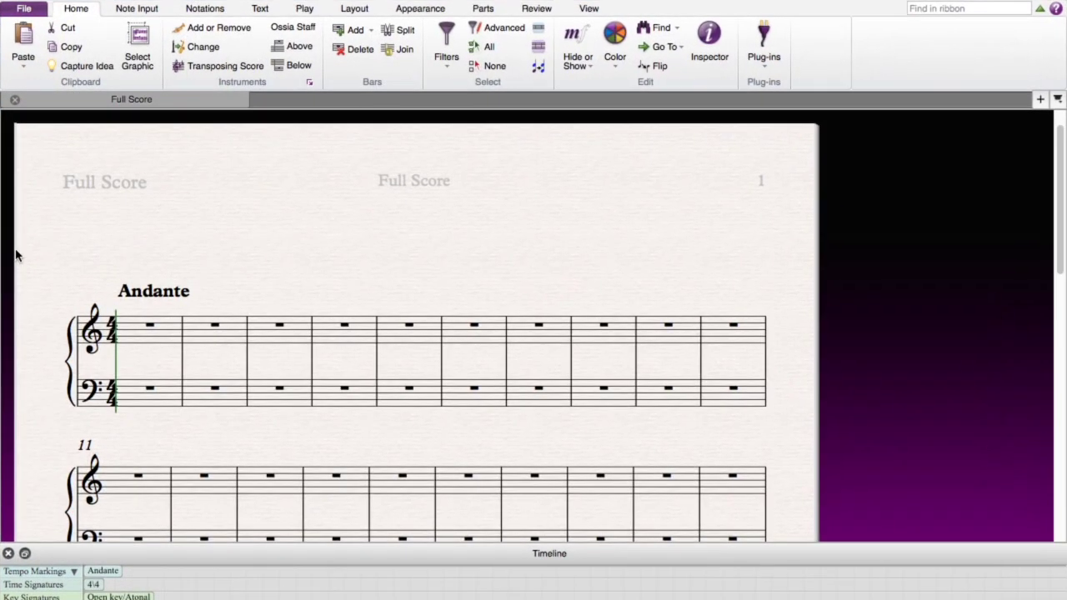
pyautogui.click(8, 554)
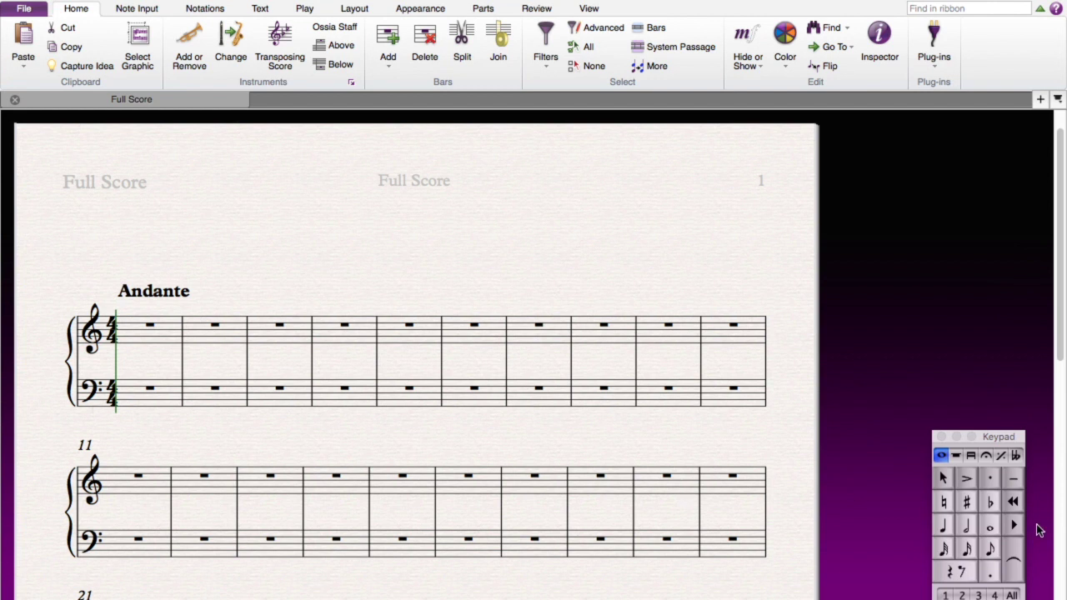
pyautogui.click(943, 525)
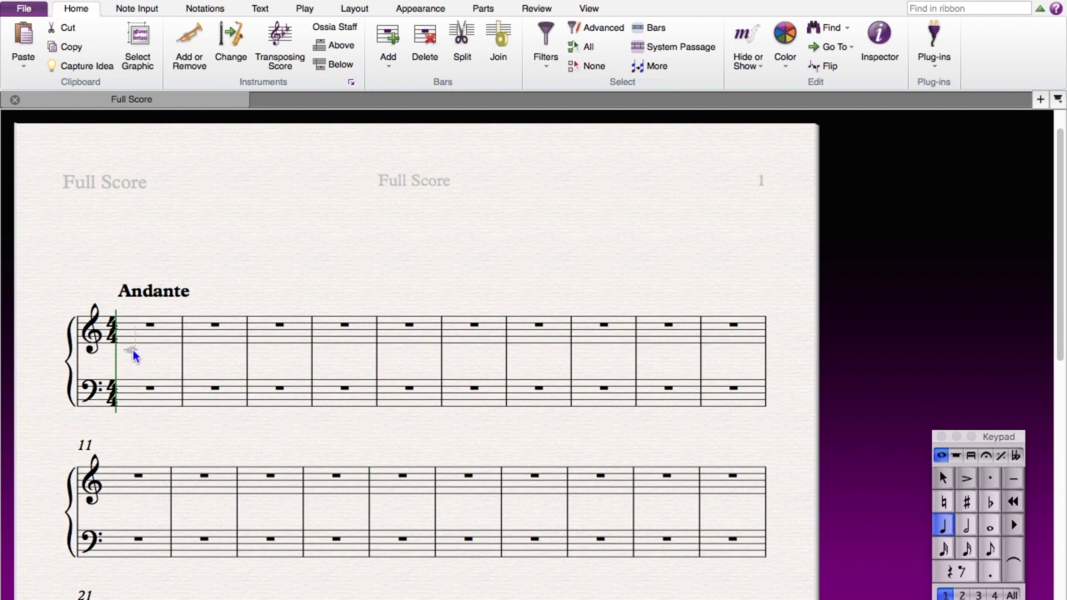
# Fill bar 1 with four quarter notes from middle C, including a flat and a sharp
pyautogui.click(132, 356)
pyautogui.click(132, 356)
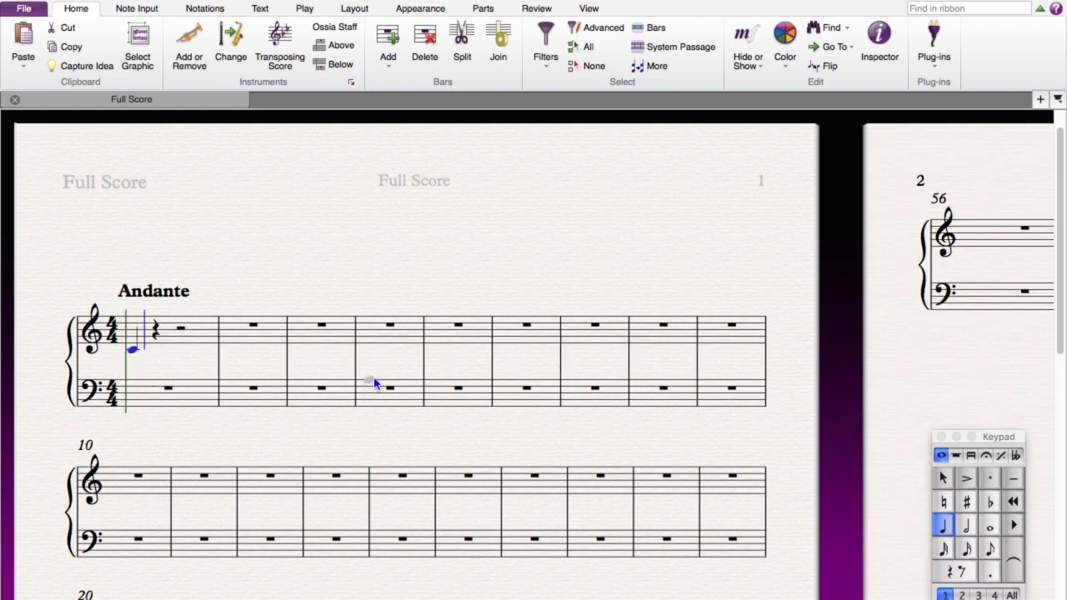
pyautogui.click(155, 345)
pyautogui.press('9')
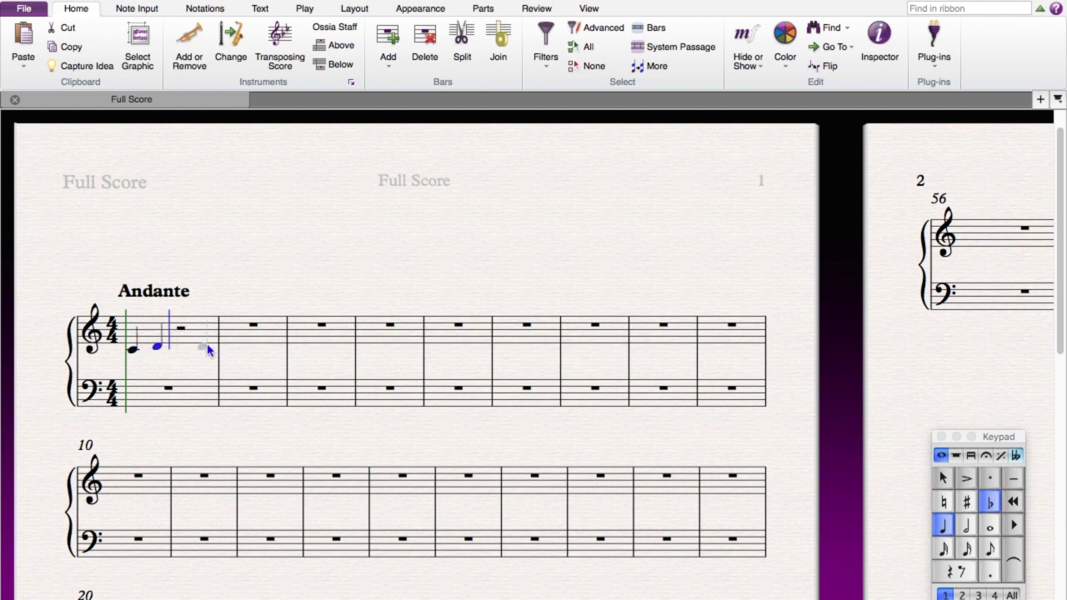
pyautogui.click(207, 348)
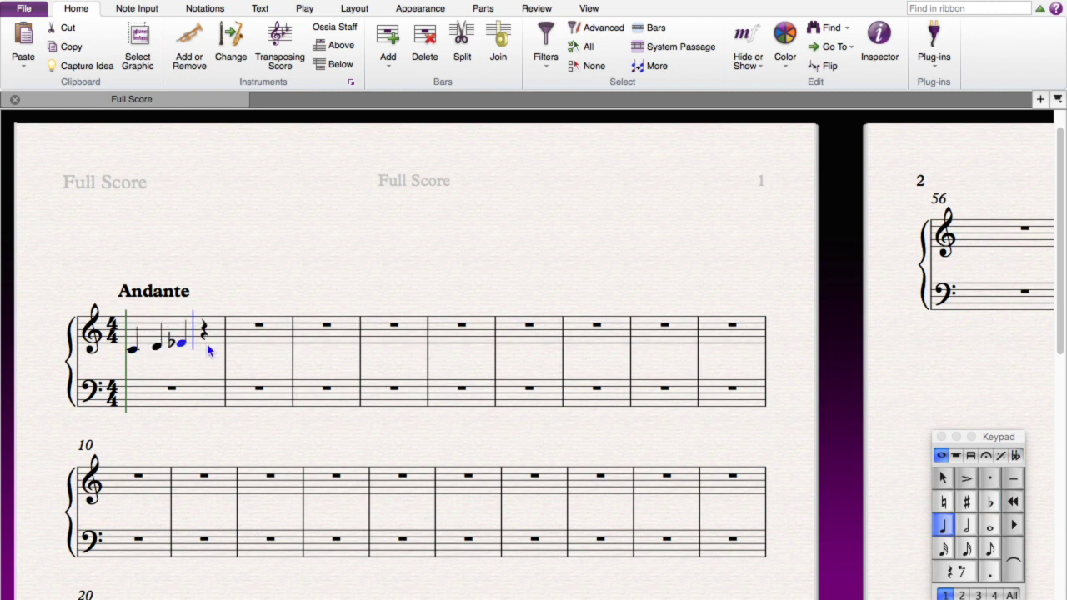
pyautogui.press('8')
pyautogui.click(207, 350)
# Enter G-sharp, C, D, D-sharp in bar 2, then E and F in bar 3
pyautogui.press('8')
pyautogui.press('g')
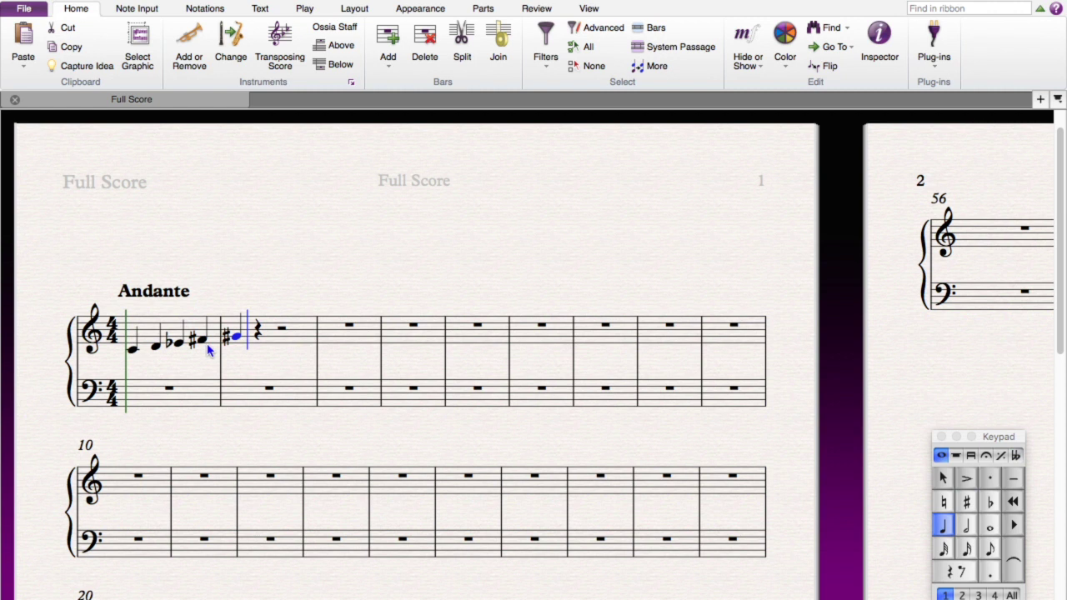
pyautogui.press('c')
pyautogui.press('d')
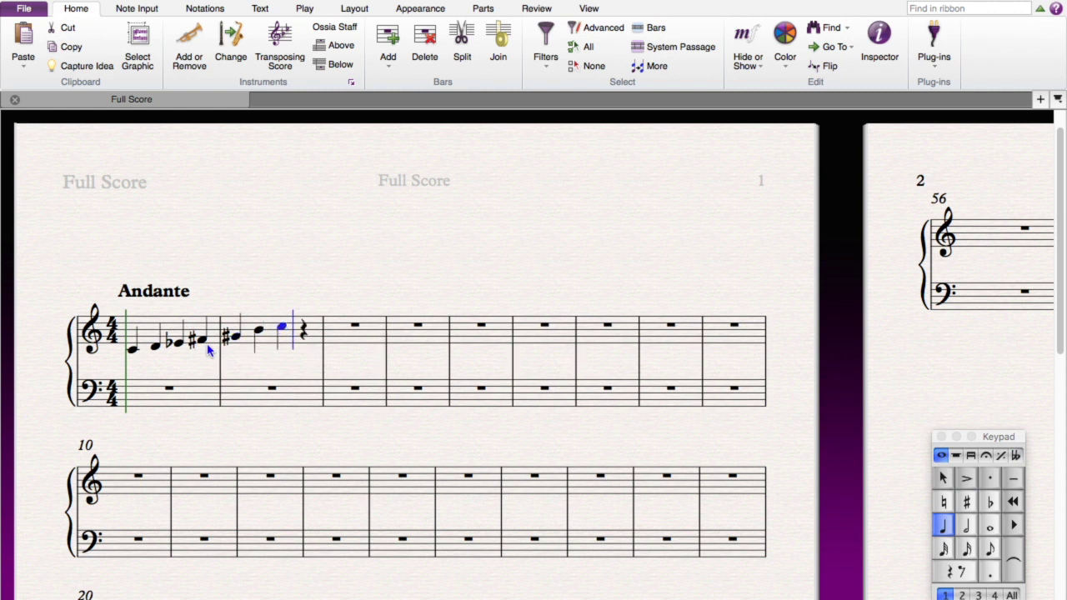
pyautogui.press('8')
pyautogui.press('d')
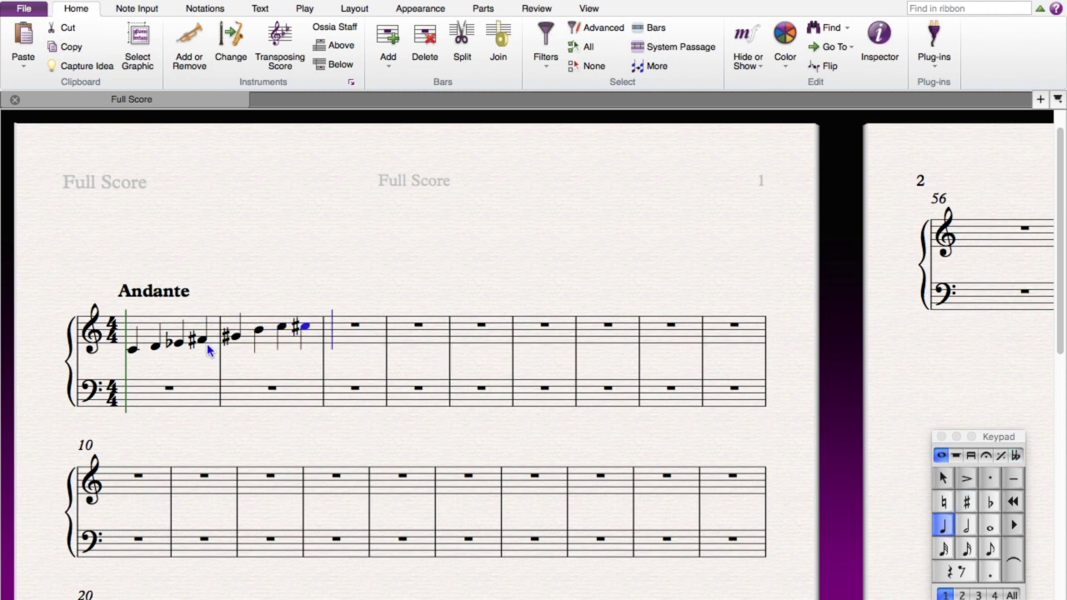
pyautogui.press('e')
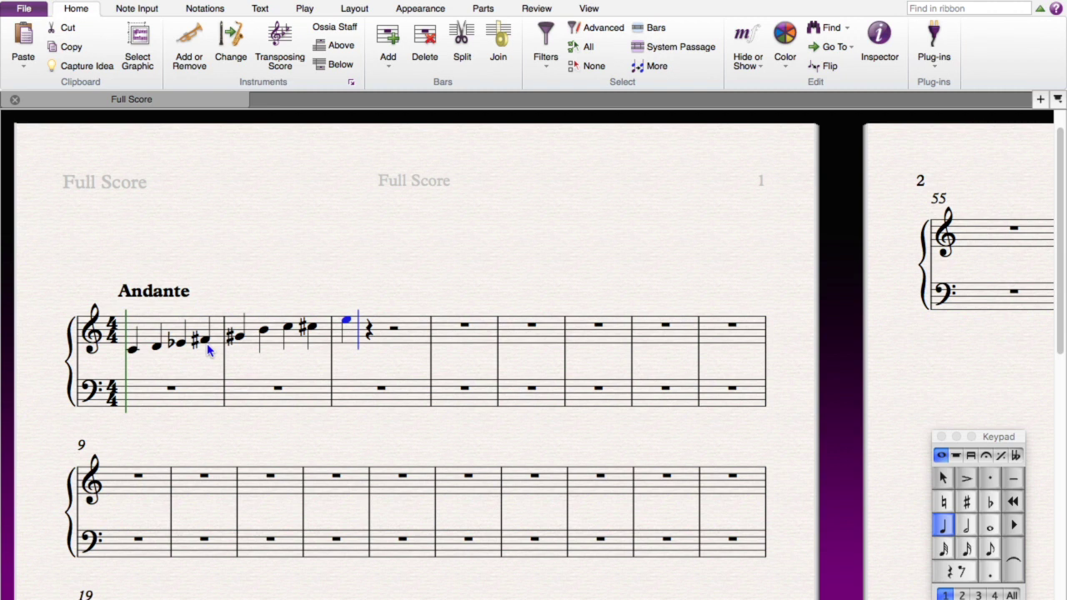
pyautogui.press('f')
# Complete bar 3 with G natural and a sharped final note, ending the twelve-note row
pyautogui.press('g')
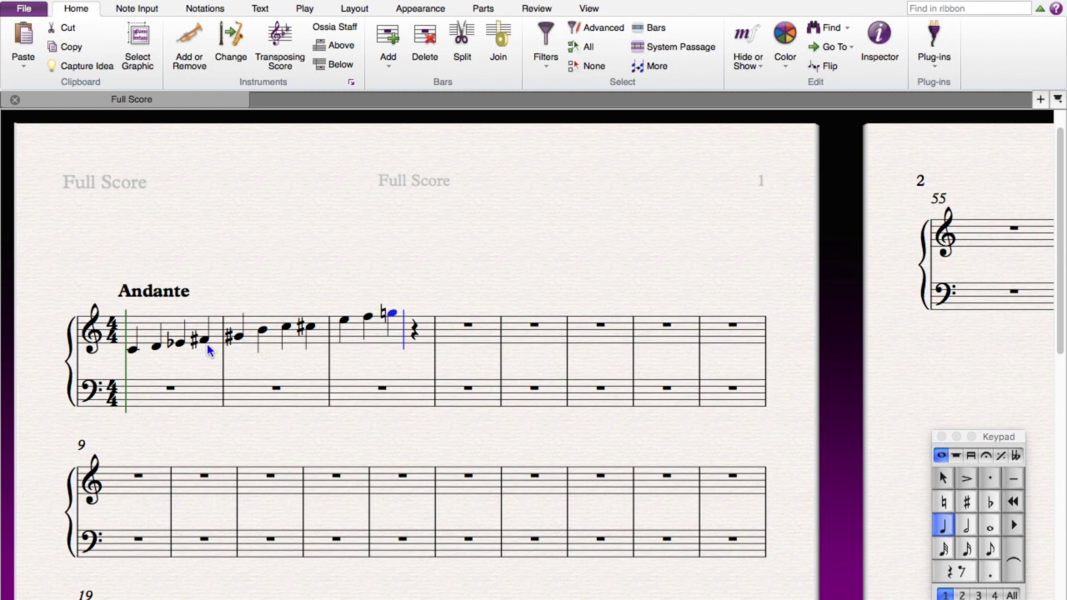
pyautogui.press('KP_8')
pyautogui.press('a')
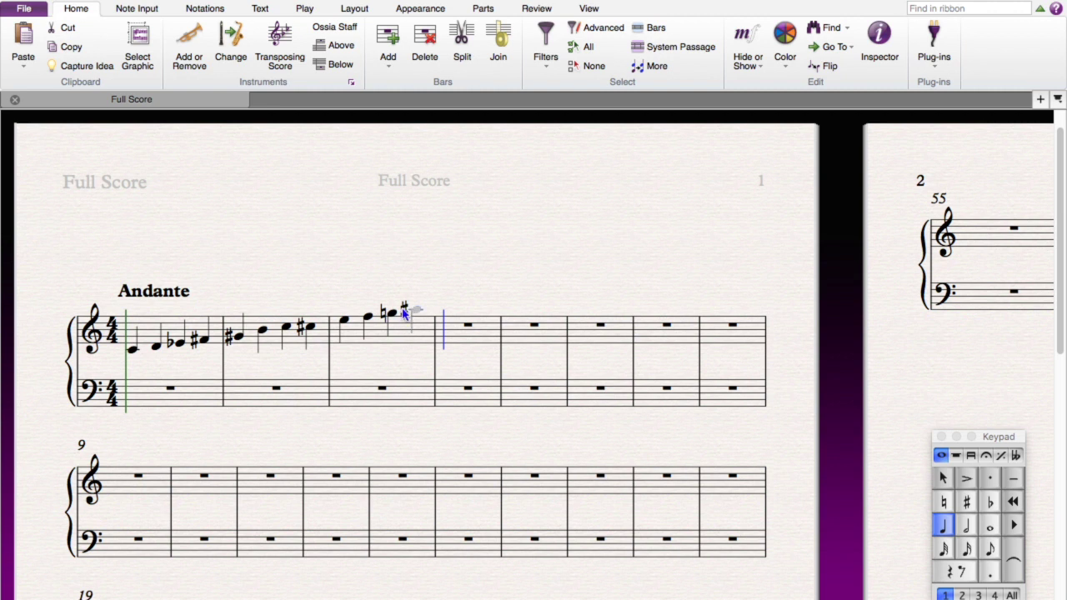
pyautogui.click(403, 309)
pyautogui.click(302, 10)
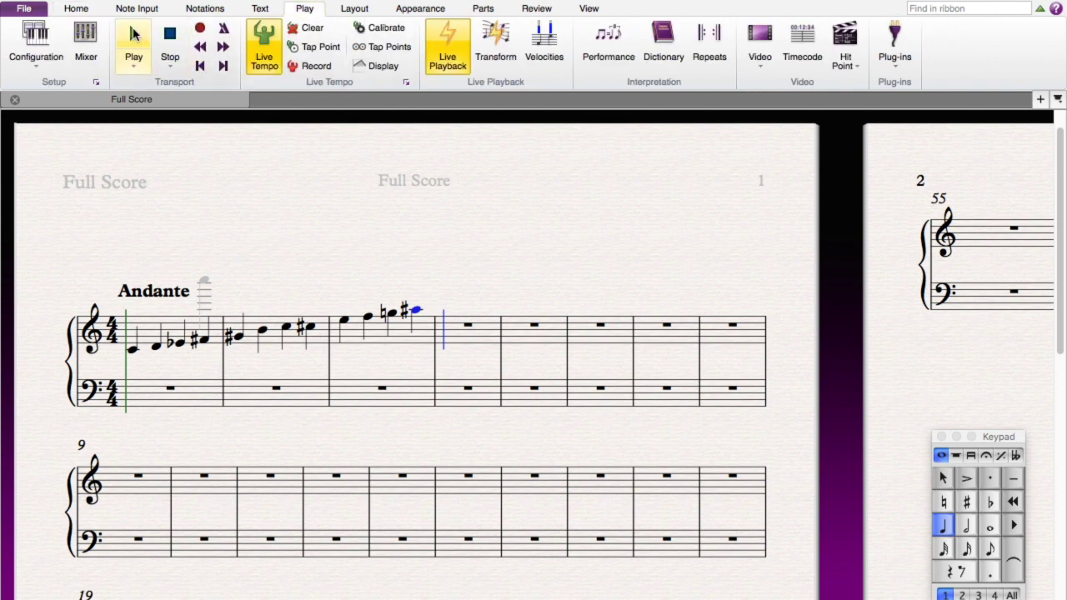
# Start playback of the row from bar 1 with Play, then halt it with Stop
pyautogui.click(134, 34)
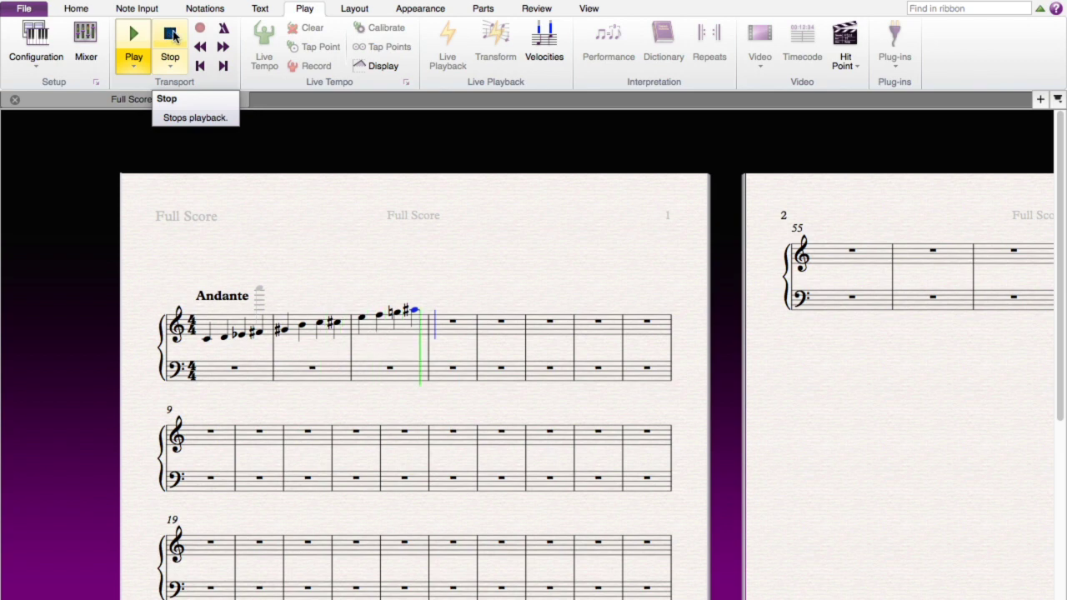
pyautogui.click(171, 33)
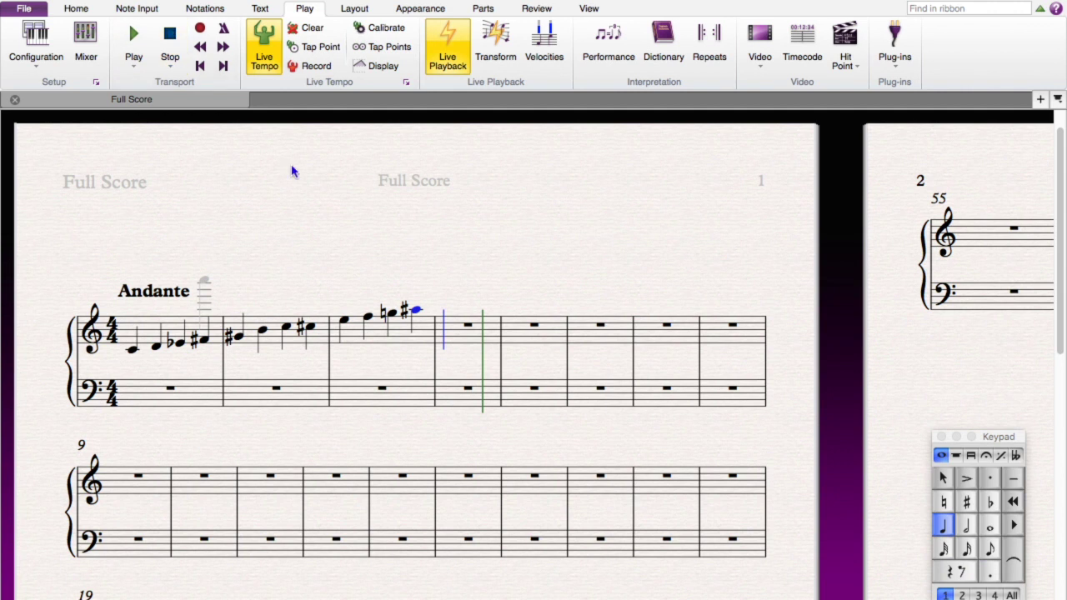